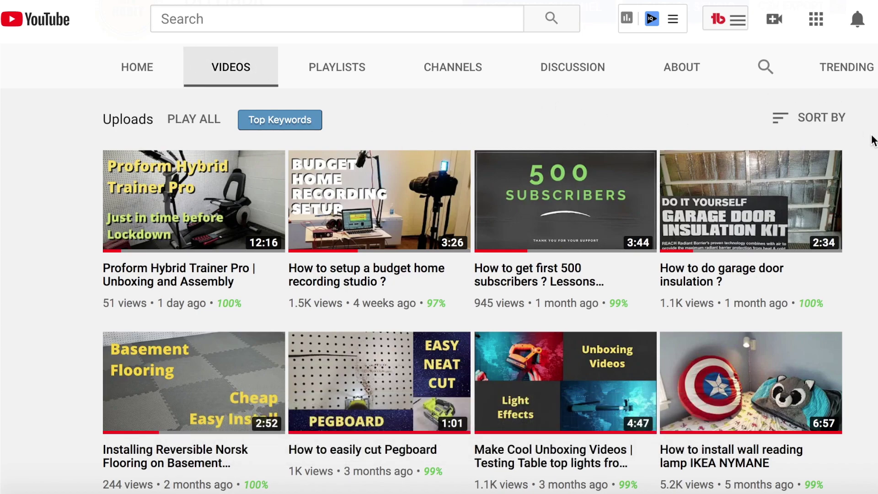
Zoom the browser in two levels on the channel's Videos tab and scroll down slightly
{"action": "key", "text": "ctrl+plus"}
{"action": "key", "text": "ctrl+plus"}
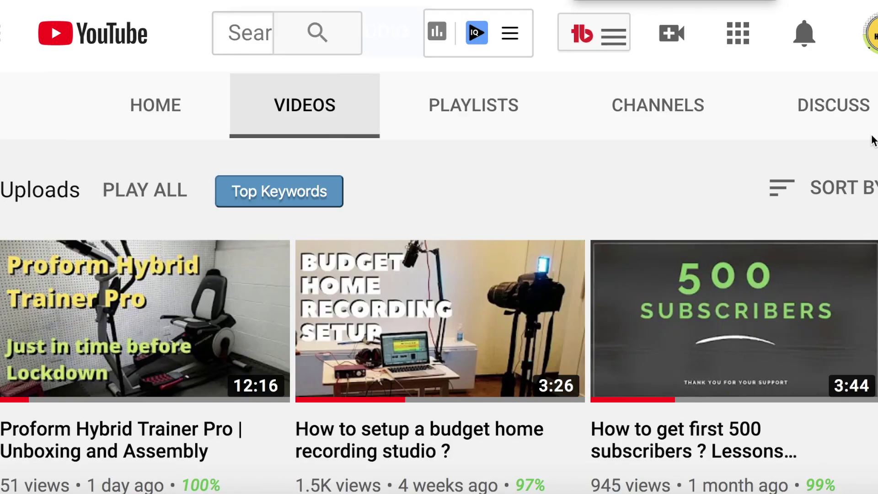
{"action": "key", "text": "ctrl+plus"}
{"action": "scroll", "coordinate": [827, 366], "scroll_direction": "down", "scroll_amount": 1}
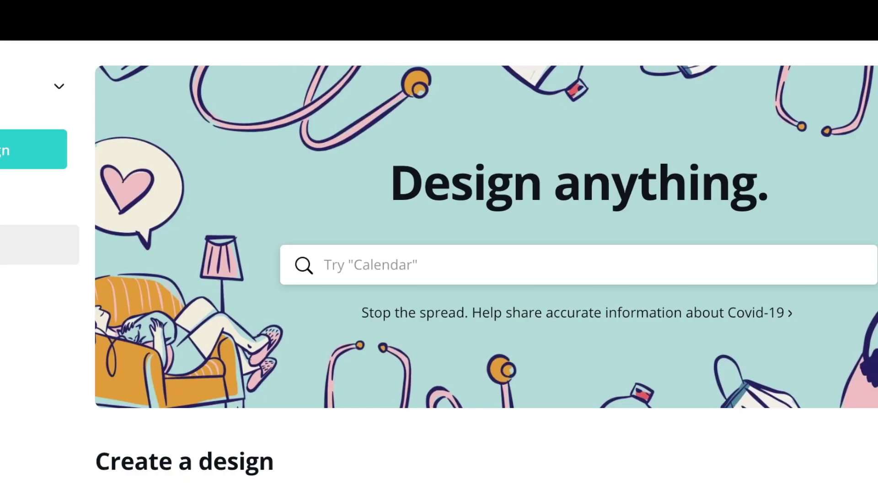
From All your designs, open the Proform Hybrid Trainer Pro design in the editor
{"action": "left_click", "coordinate": [63, 166]}
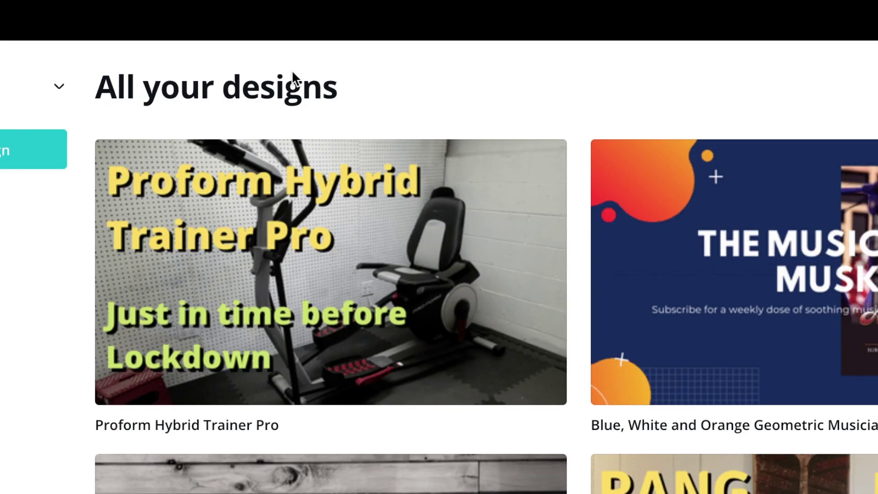
{"action": "mouse_move", "coordinate": [353, 215]}
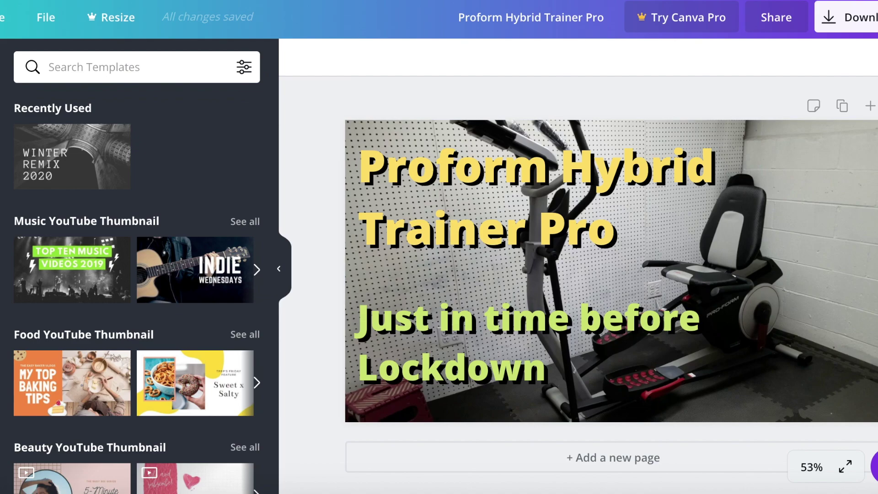
Add page 2 and delete its elliptical background photo so the page is blank
{"action": "left_click", "coordinate": [870, 106]}
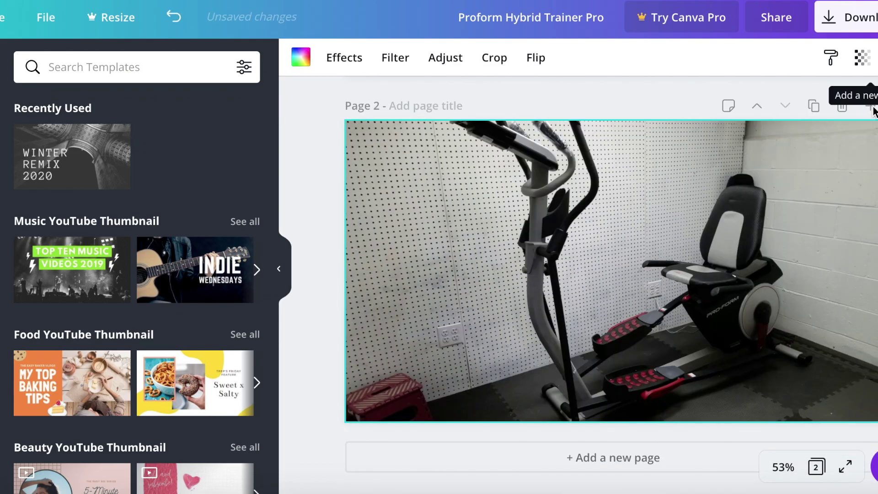
{"action": "scroll", "coordinate": [611, 284], "scroll_direction": "up", "scroll_amount": 7}
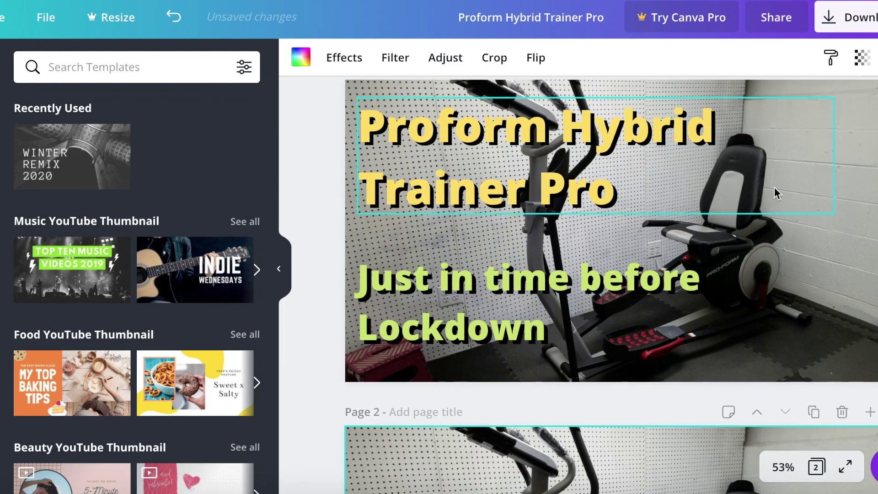
{"action": "scroll", "coordinate": [853, 192], "scroll_direction": "down", "scroll_amount": 3}
{"action": "scroll", "coordinate": [611, 284], "scroll_direction": "down", "scroll_amount": 4}
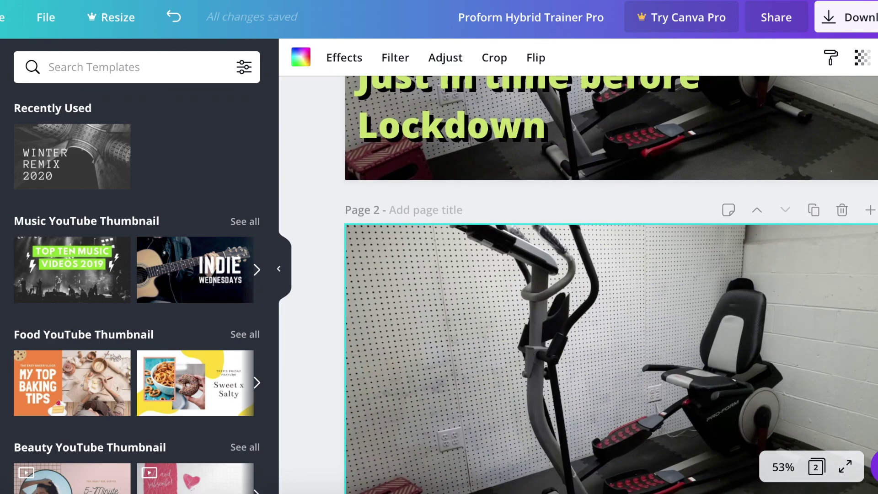
{"action": "scroll", "coordinate": [612, 284], "scroll_direction": "down", "scroll_amount": 1}
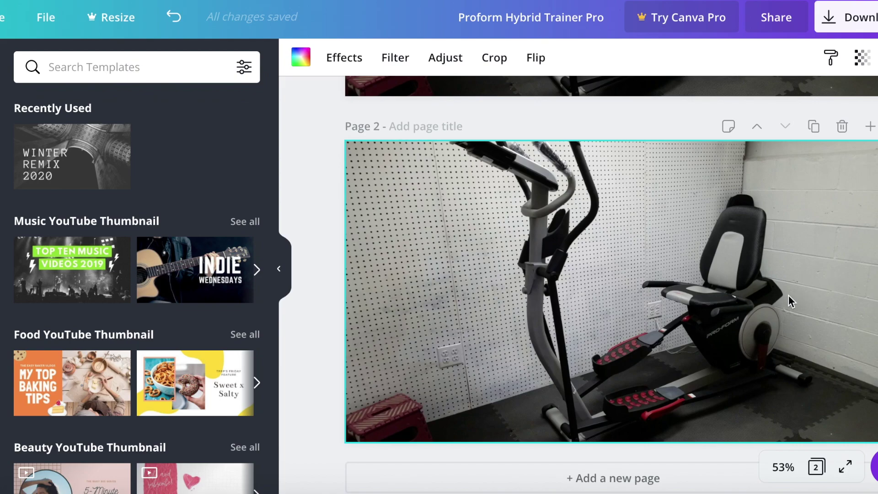
{"action": "key", "text": "Delete"}
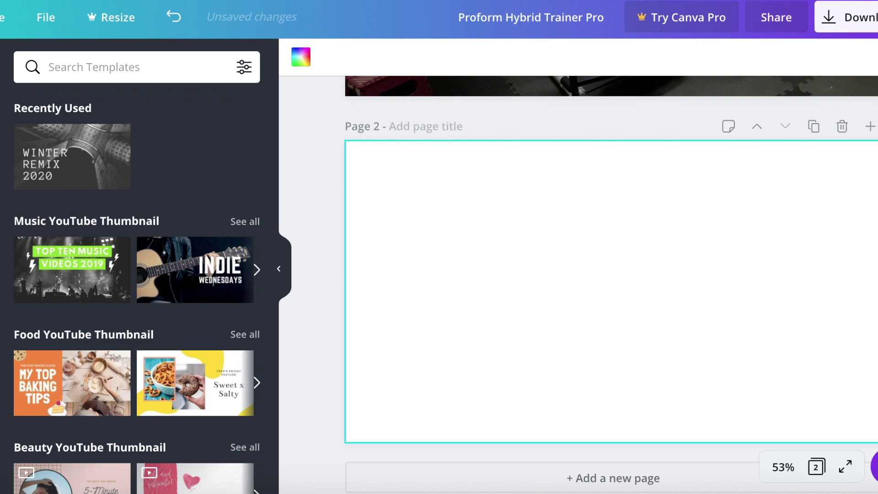
{"action": "key", "text": "Escape"}
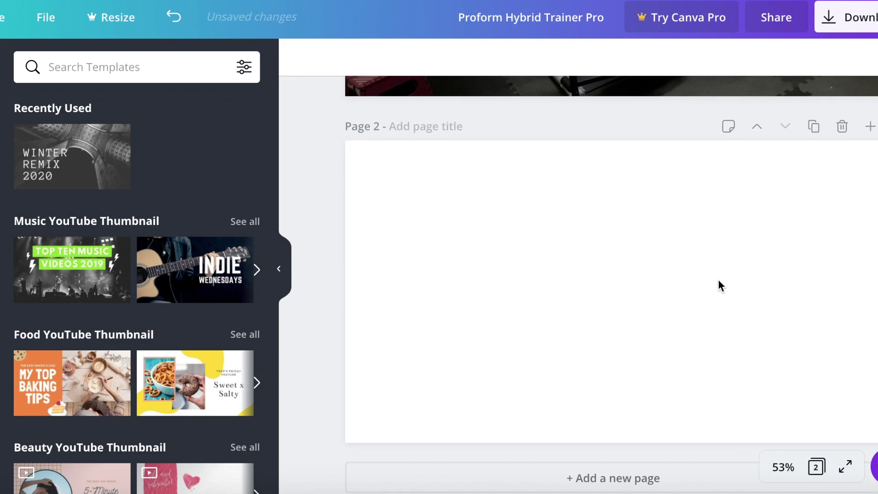
Add a two-line heading 'AWESOME' / 'SHADOWS' and move it toward the upper left
{"action": "left_click", "coordinate": [0, 215]}
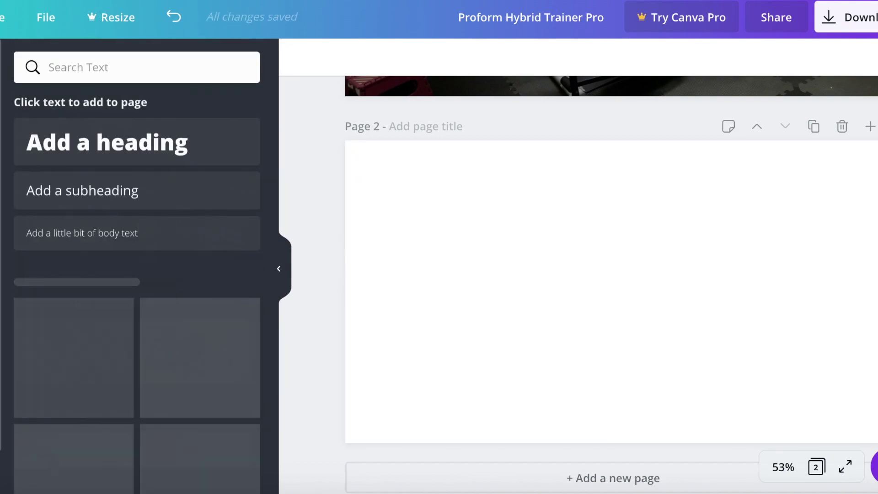
{"action": "left_click", "coordinate": [134, 146]}
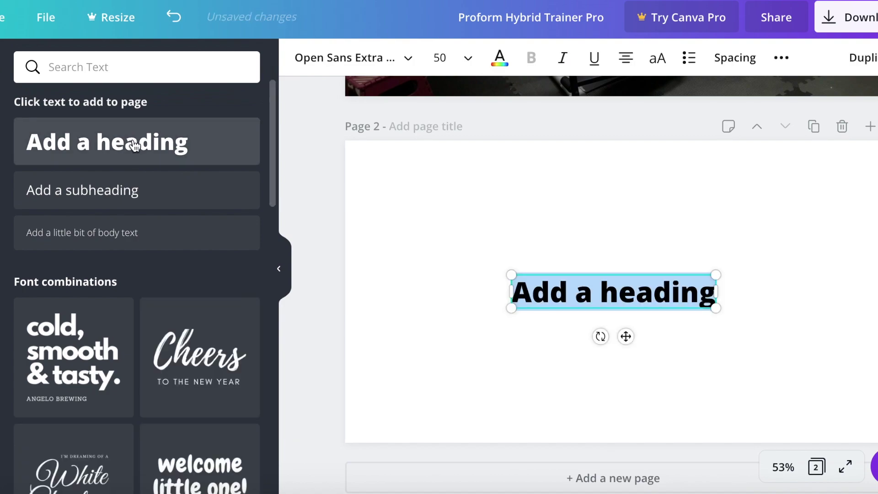
{"action": "type", "text": "Aw"}
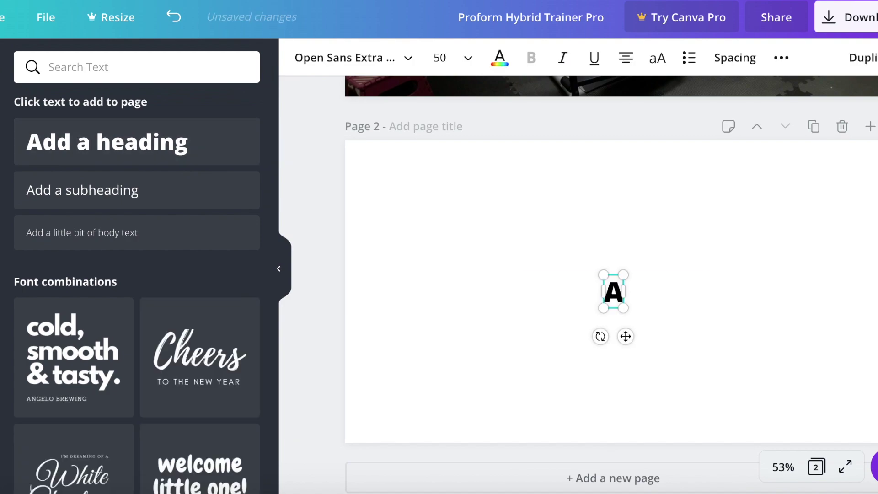
{"action": "key", "text": "BackSpace"}
{"action": "key", "text": "BackSpace"}
{"action": "type", "text": "AWESOME"}
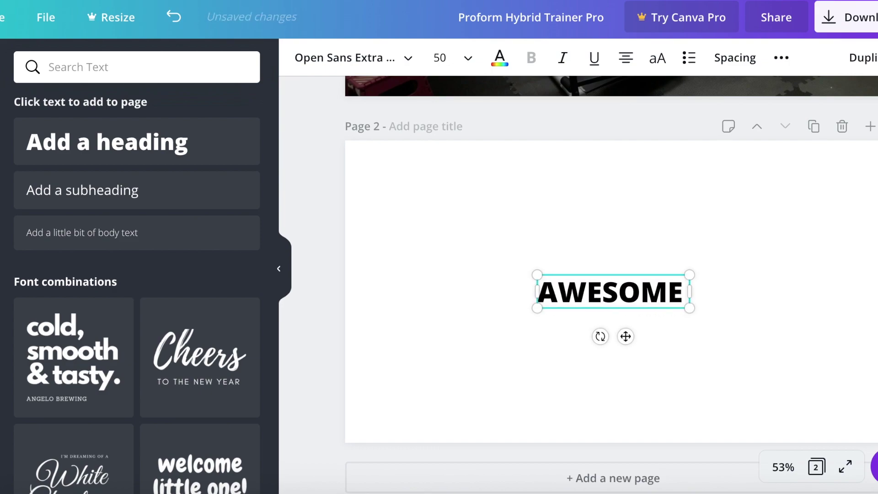
{"action": "key", "text": "Return"}
{"action": "type", "text": "SHADOWS"}
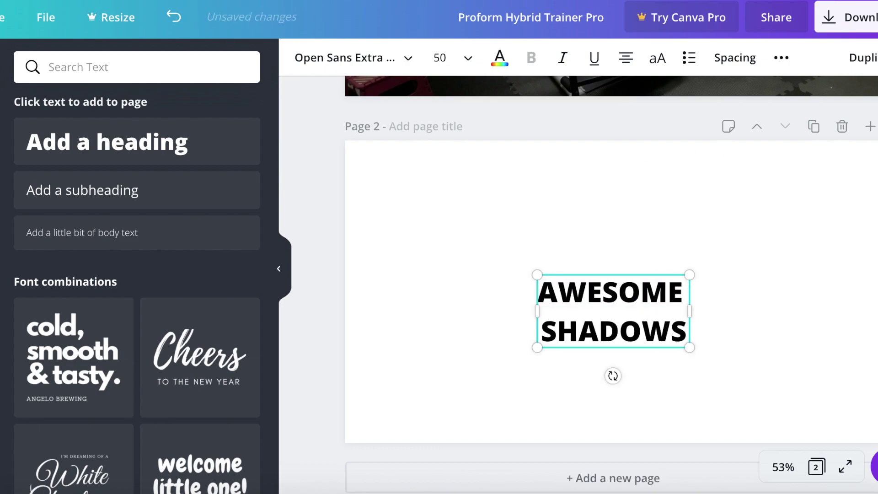
{"action": "left_click", "coordinate": [691, 303]}
{"action": "left_click_drag", "start_coordinate": [672, 300], "coordinate": [542, 215]}
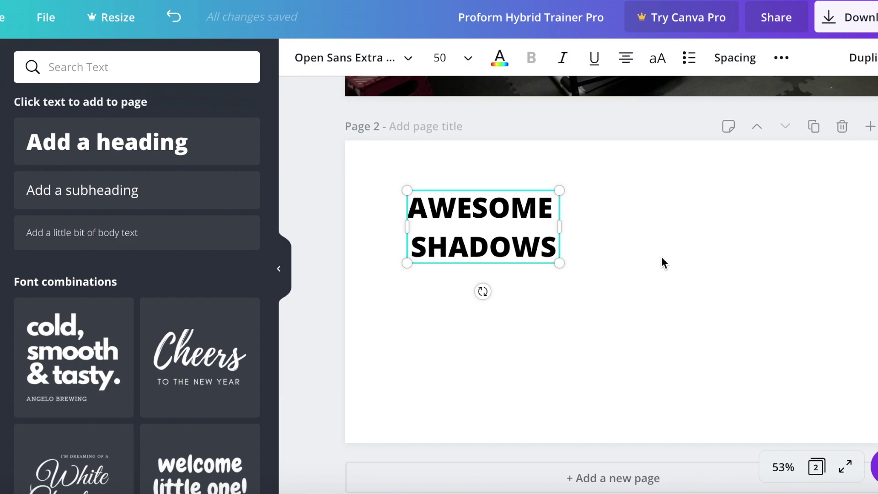
Duplicate the AWESOME SHADOWS heading and colour the duplicate lime green
{"action": "key", "text": "ctrl+d"}
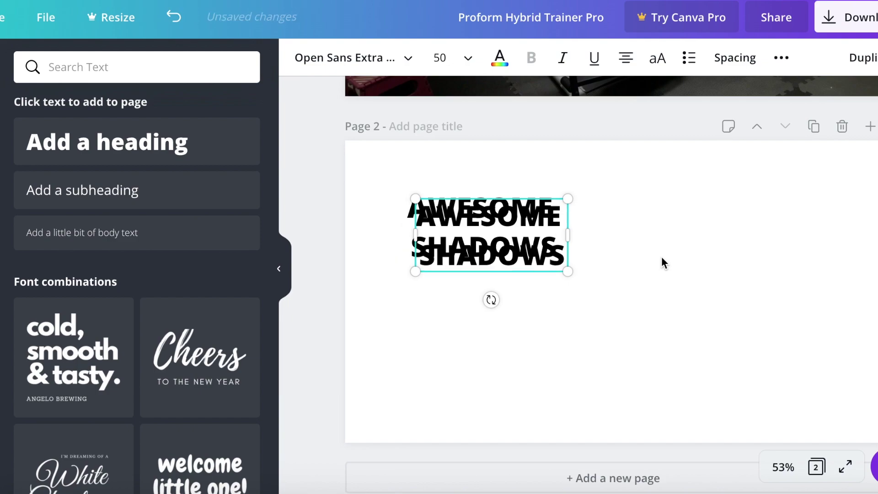
{"action": "left_click", "coordinate": [501, 62]}
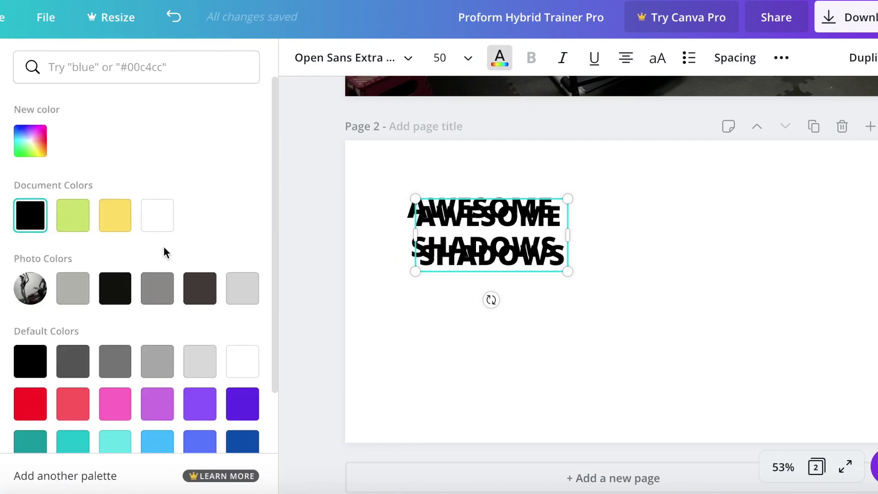
{"action": "scroll", "coordinate": [109, 249], "scroll_direction": "down", "scroll_amount": 2}
{"action": "scroll", "coordinate": [100, 191], "scroll_direction": "up", "scroll_amount": 2}
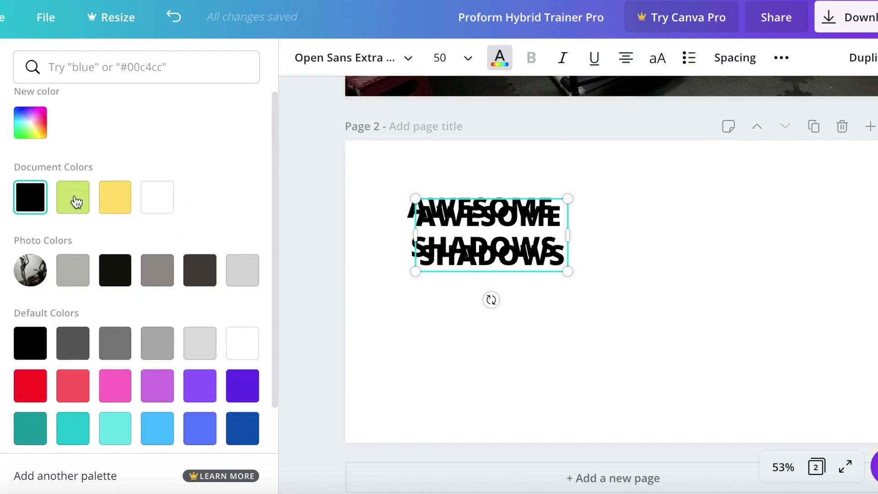
{"action": "left_click", "coordinate": [75, 202]}
Offset the green copy up and left so the black text shows as a drop shadow
{"action": "key", "text": "Left"}
{"action": "key", "text": "Left"}
{"action": "key", "text": "Left"}
{"action": "key", "text": "Left"}
{"action": "key", "text": "Left"}
{"action": "key", "text": "Left"}
{"action": "key", "text": "Left"}
{"action": "key", "text": "Left"}
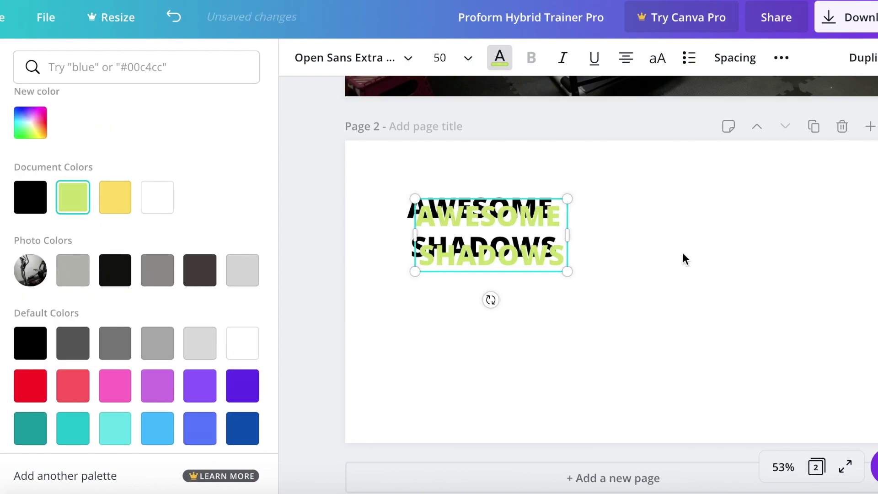
{"action": "key", "text": "Left"}
{"action": "key", "text": "Left"}
{"action": "key", "text": "Left"}
{"action": "key", "text": "Left"}
{"action": "key", "text": "Left"}
{"action": "key", "text": "Left"}
{"action": "key", "text": "Left"}
{"action": "key", "text": "Left"}
{"action": "key", "text": "Left"}
{"action": "key", "text": "Left"}
{"action": "key", "text": "Left"}
{"action": "key", "text": "Left"}
{"action": "key", "text": "Left"}
{"action": "key", "text": "Left"}
{"action": "key", "text": "Left"}
{"action": "key", "text": "Left"}
{"action": "key", "text": "Left"}
{"action": "key", "text": "Left"}
{"action": "key", "text": "Left"}
{"action": "key", "text": "Left"}
{"action": "key", "text": "Up"}
{"action": "key", "text": "Up"}
{"action": "key", "text": "Up"}
{"action": "key", "text": "Up"}
{"action": "key", "text": "Up"}
{"action": "key", "text": "Up"}
{"action": "key", "text": "Up"}
{"action": "key", "text": "Up"}
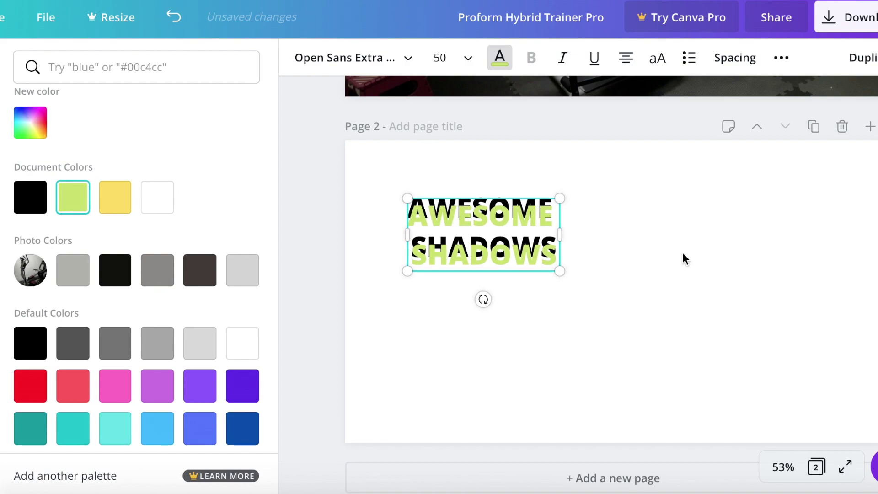
{"action": "key", "text": "Up"}
{"action": "key", "text": "Up"}
{"action": "key", "text": "Up"}
{"action": "key", "text": "Up"}
{"action": "key", "text": "Up"}
{"action": "key", "text": "Up"}
{"action": "key", "text": "Up"}
{"action": "key", "text": "Up"}
{"action": "key", "text": "Up"}
{"action": "key", "text": "Up"}
{"action": "key", "text": "Up"}
{"action": "key", "text": "Up"}
{"action": "key", "text": "Up"}
{"action": "key", "text": "Up"}
{"action": "key", "text": "Up"}
{"action": "key", "text": "Up"}
{"action": "key", "text": "Up"}
{"action": "key", "text": "Up"}
{"action": "key", "text": "Up"}
{"action": "key", "text": "Up"}
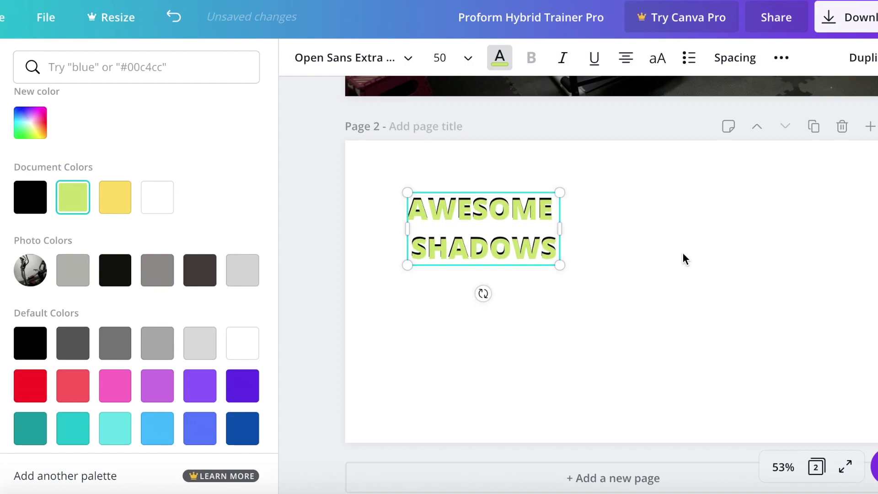
{"action": "key", "text": "Left"}
{"action": "key", "text": "Up"}
{"action": "key", "text": "Up"}
{"action": "key", "text": "Up"}
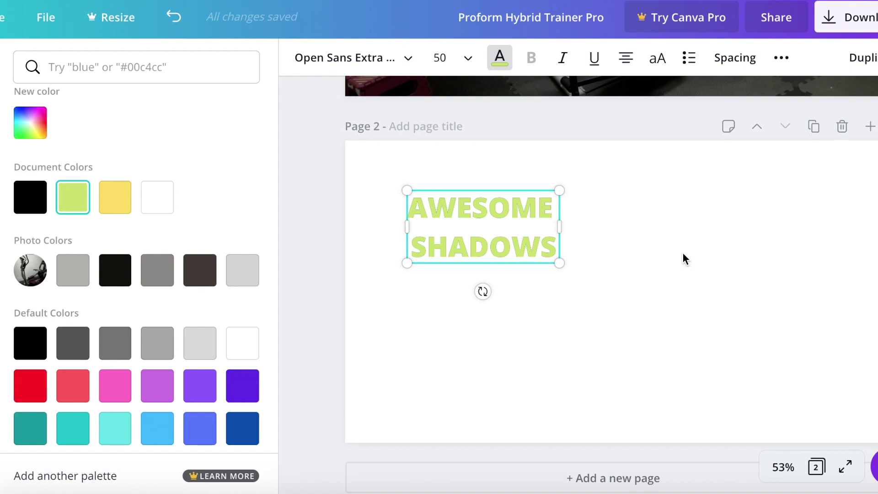
{"action": "key", "text": "ctrl+z"}
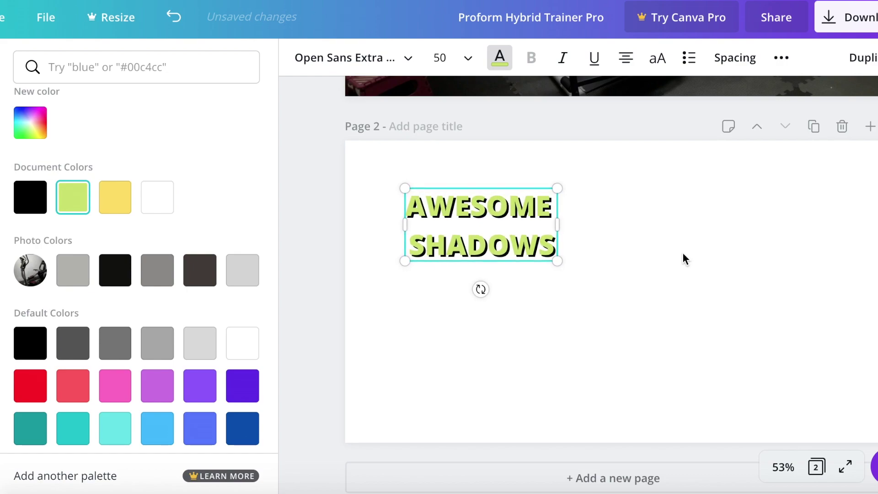
{"action": "left_click", "coordinate": [736, 273]}
{"action": "left_click", "coordinate": [737, 273]}
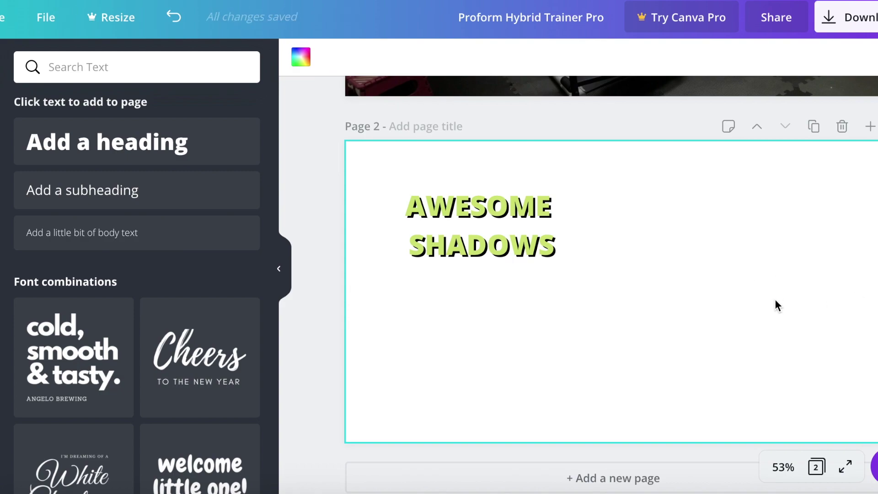
Copy the green text with its black shadow and place the copy to the right
{"action": "left_click_drag", "start_coordinate": [669, 316], "coordinate": [384, 174]}
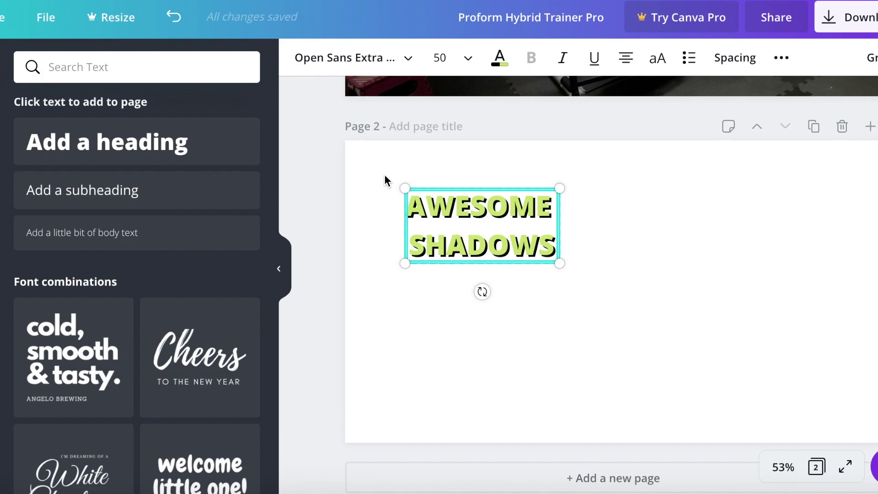
{"action": "left_click", "coordinate": [719, 311]}
{"action": "key", "text": "ctrl+v"}
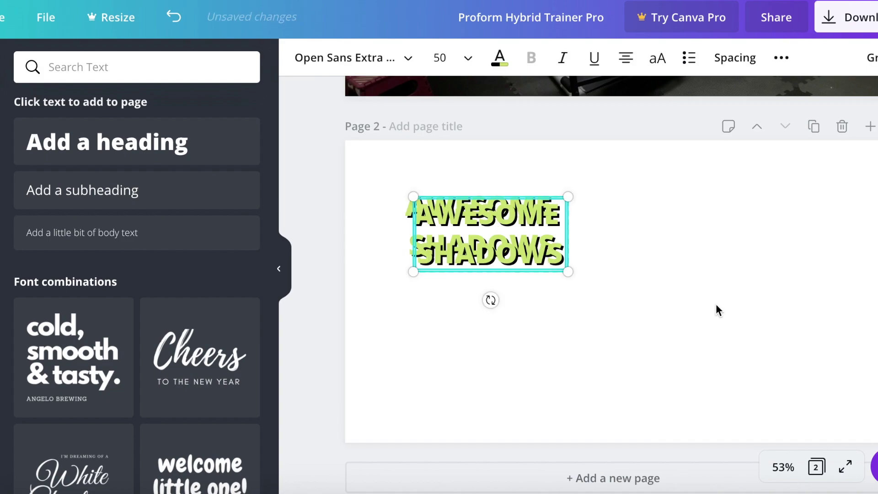
{"action": "left_click_drag", "start_coordinate": [536, 219], "coordinate": [745, 219]}
{"action": "left_click", "coordinate": [789, 368]}
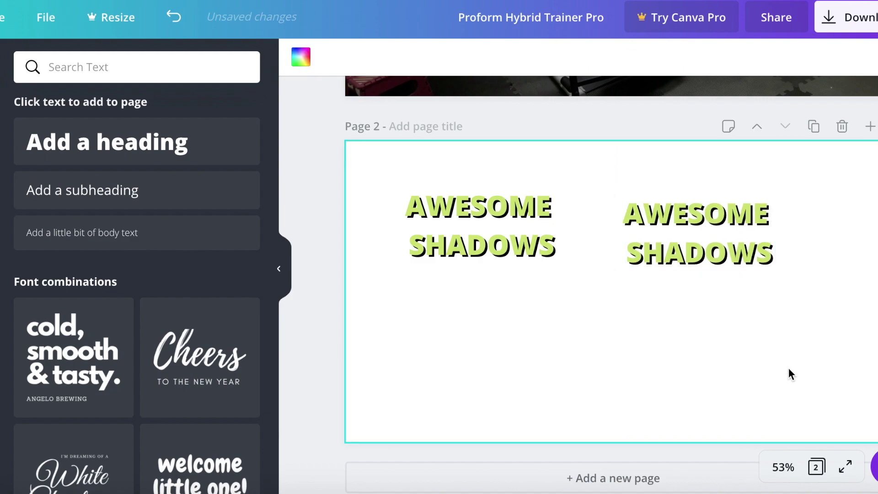
Turn the right copy's front text yellow
{"action": "left_click", "coordinate": [748, 256]}
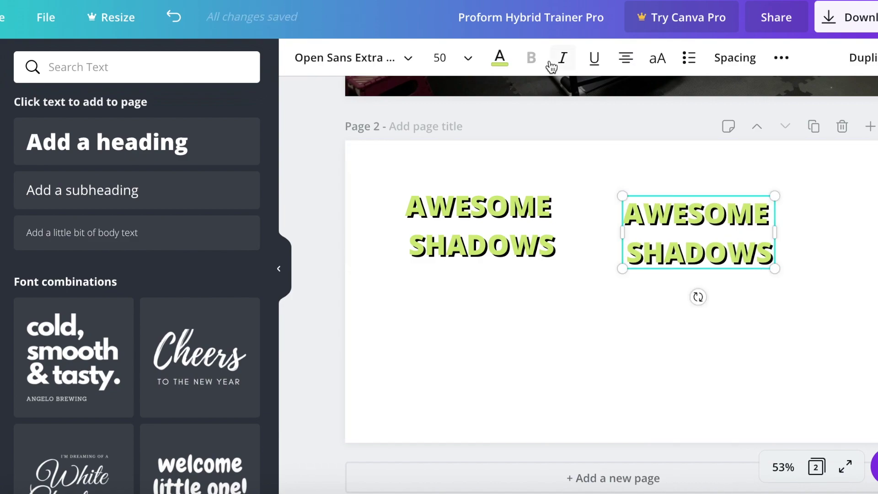
{"action": "left_click", "coordinate": [506, 62]}
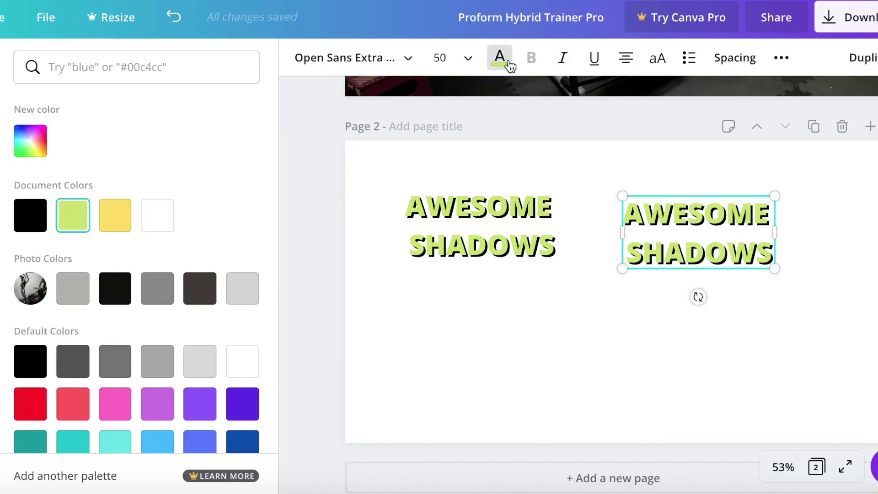
{"action": "left_click", "coordinate": [115, 226]}
{"action": "left_click", "coordinate": [619, 374]}
{"action": "left_click", "coordinate": [809, 340]}
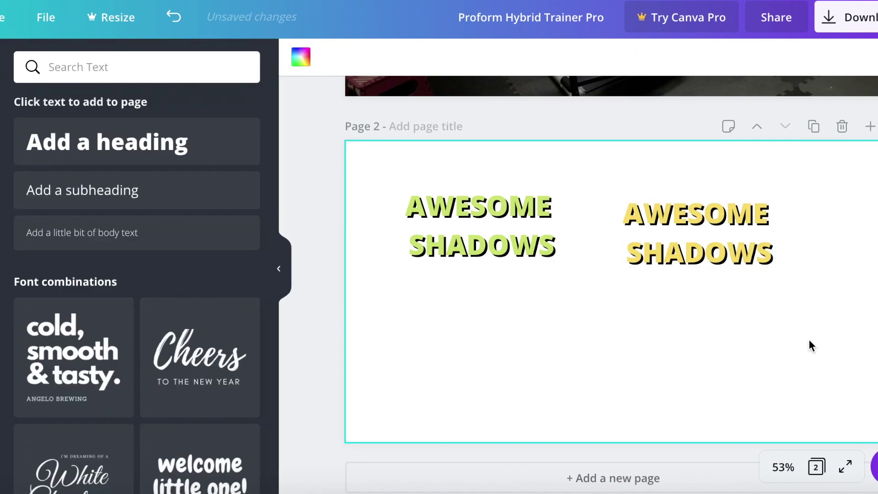
Copy the yellow front text to make a plain duplicate of it
{"action": "left_click", "coordinate": [767, 259]}
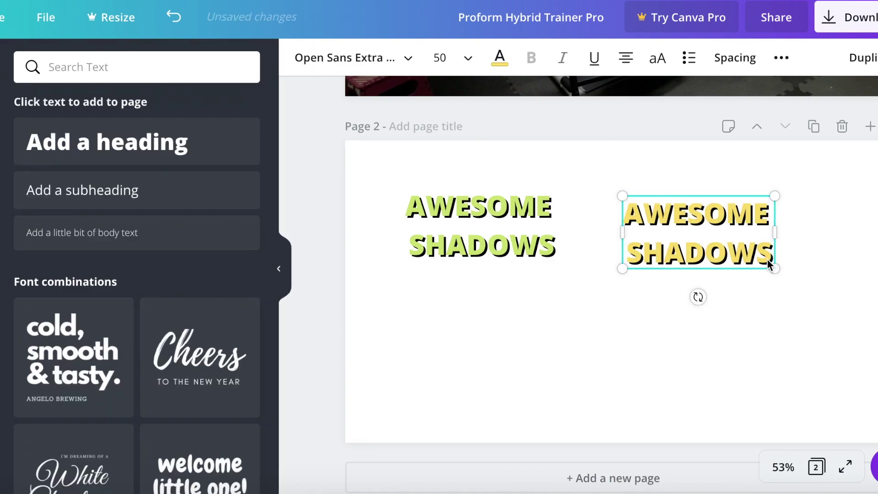
{"action": "left_click", "coordinate": [773, 383]}
{"action": "key", "text": "ctrl+z"}
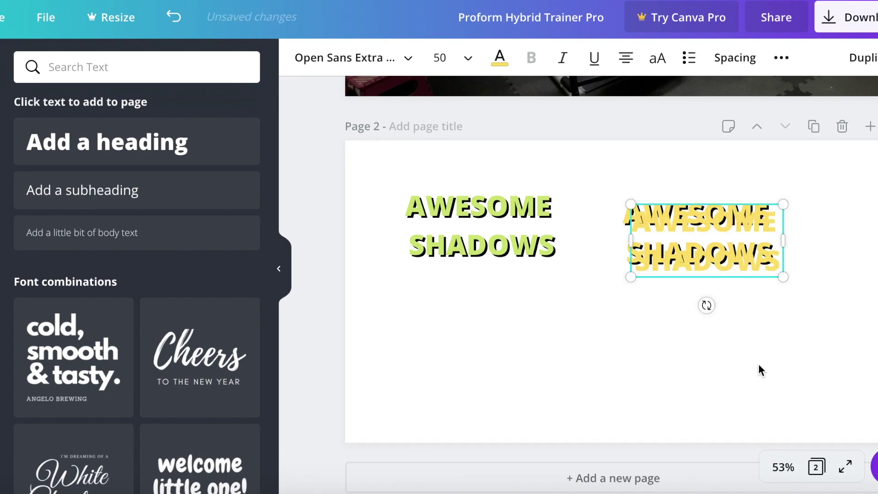
{"action": "key", "text": "ctrl+z"}
Place the plain yellow copy under its shadowed heading, then paste a plain green copy under the green one
{"action": "left_click_drag", "start_coordinate": [741, 307], "coordinate": [735, 337]}
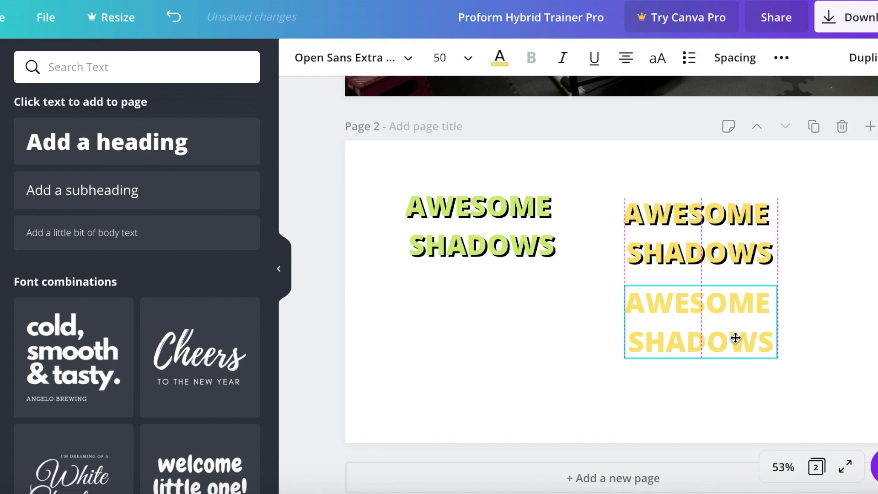
{"action": "left_click", "coordinate": [546, 256]}
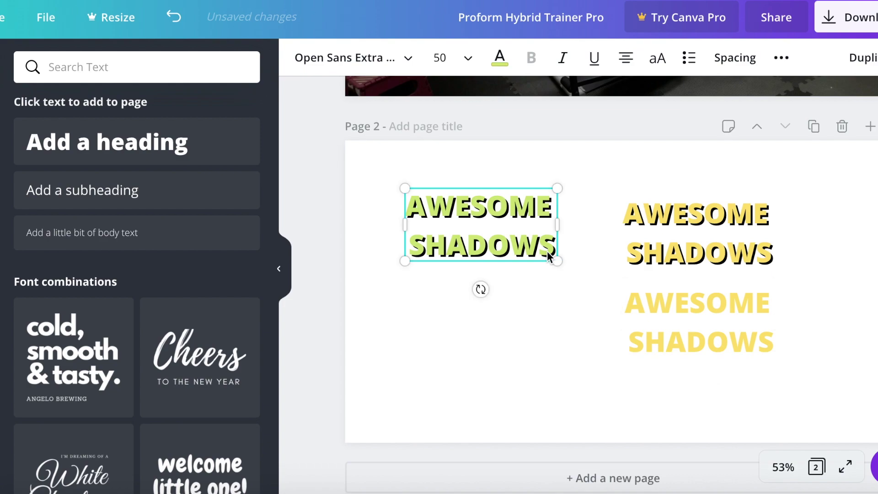
{"action": "left_click", "coordinate": [531, 380]}
{"action": "key", "text": "ctrl+v"}
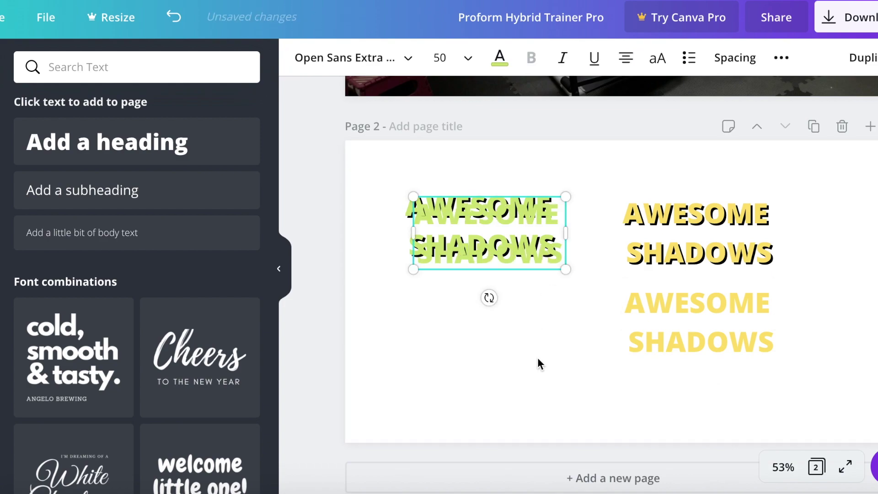
{"action": "left_click_drag", "start_coordinate": [546, 253], "coordinate": [536, 341]}
{"action": "left_click", "coordinate": [872, 360]}
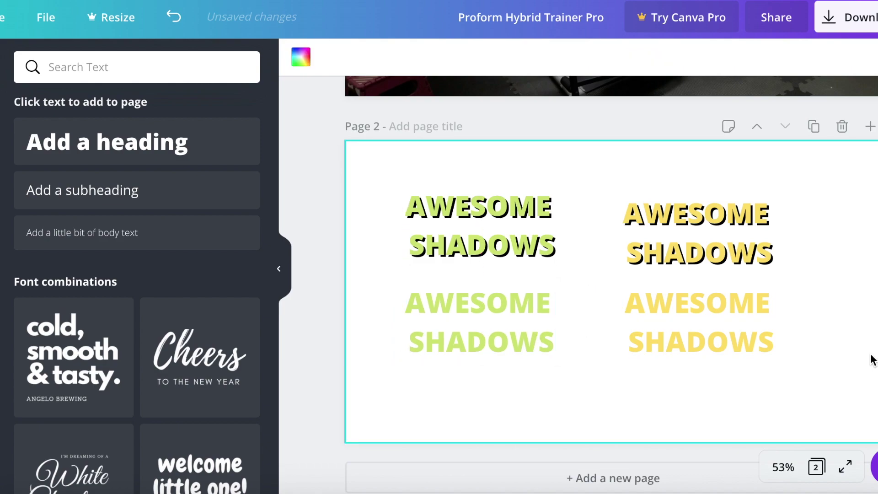
{"action": "key", "text": "Escape"}
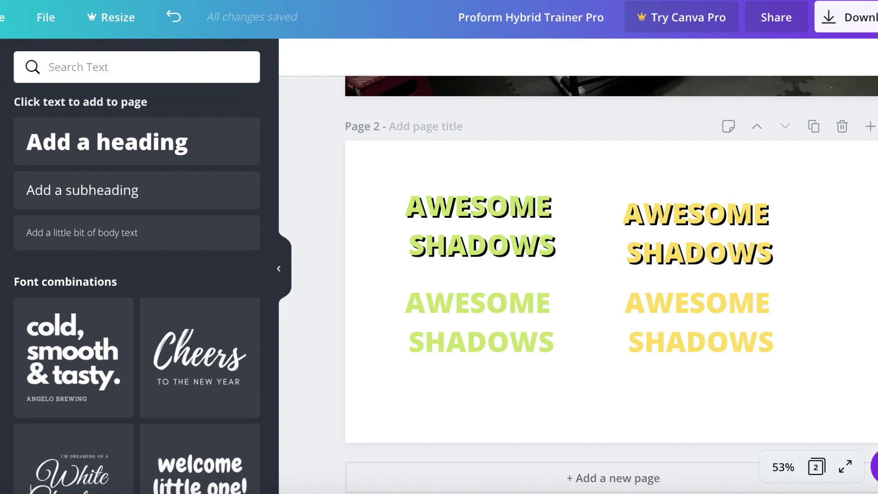
{"action": "scroll", "coordinate": [611, 258], "scroll_direction": "up", "scroll_amount": 7}
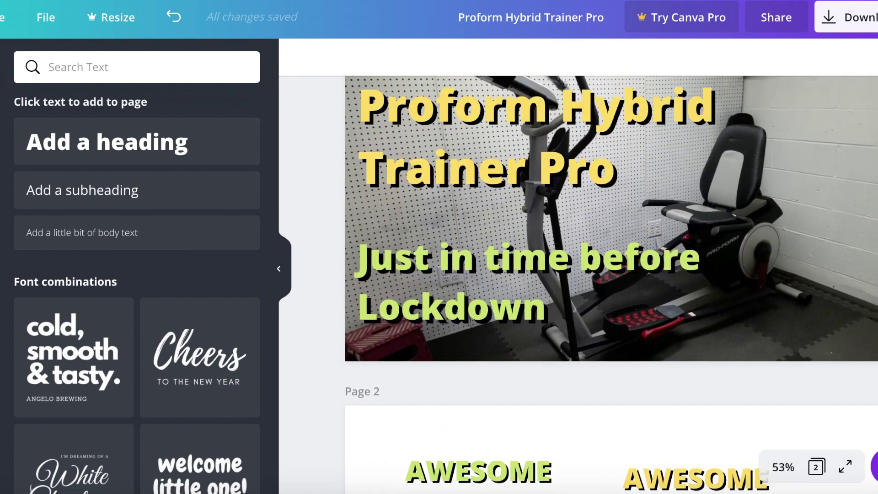
{"action": "scroll", "coordinate": [621, 154], "scroll_direction": "down", "scroll_amount": 1}
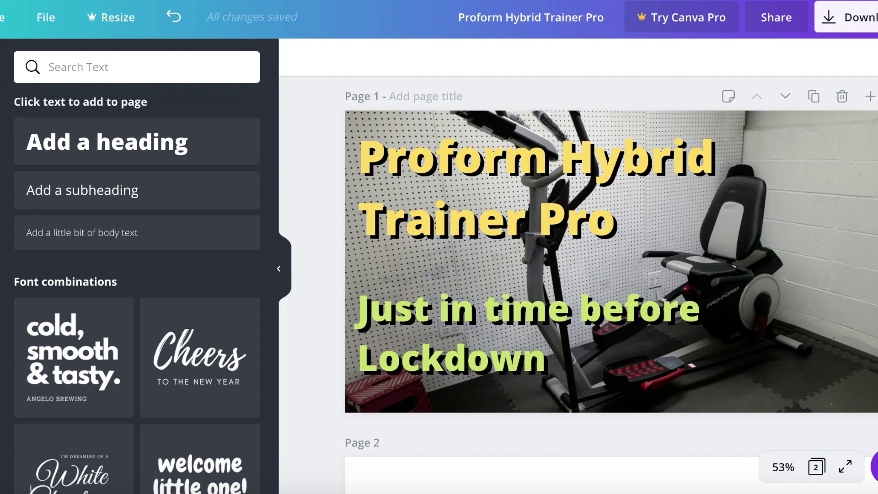
{"action": "scroll", "coordinate": [611, 284], "scroll_direction": "down", "scroll_amount": 1}
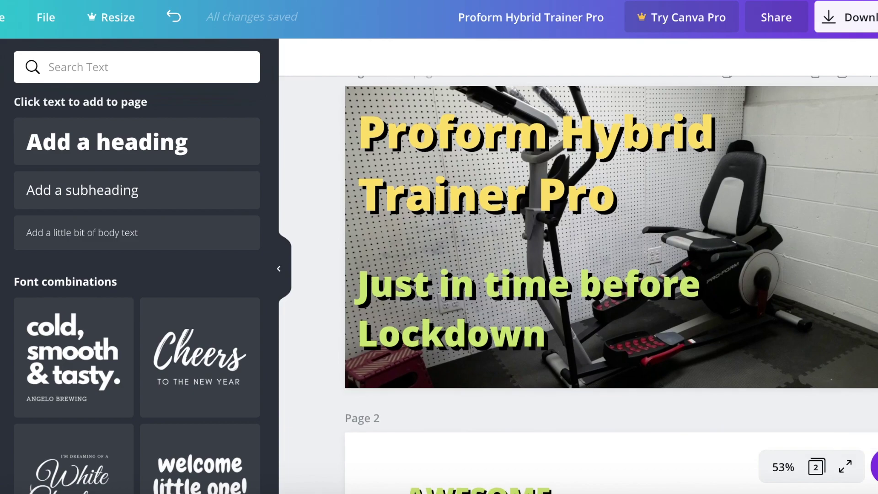
{"action": "scroll", "coordinate": [612, 285], "scroll_direction": "down", "scroll_amount": 2}
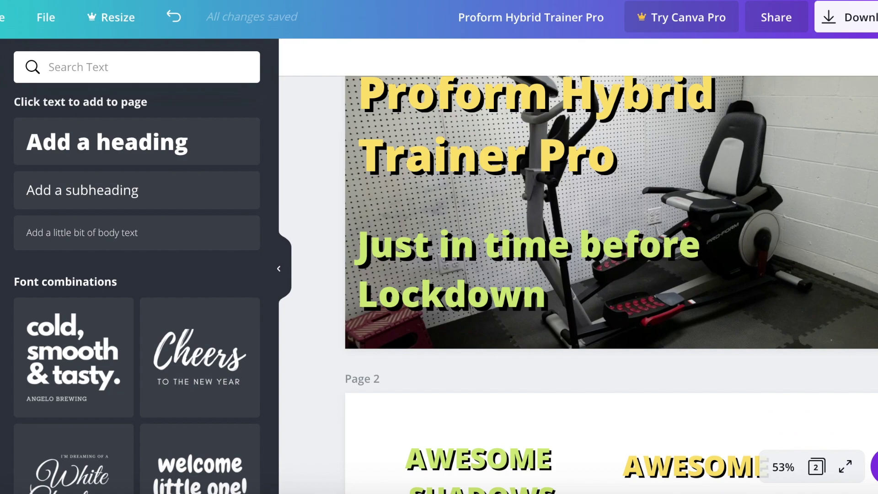
{"action": "scroll", "coordinate": [611, 285], "scroll_direction": "up", "scroll_amount": 3}
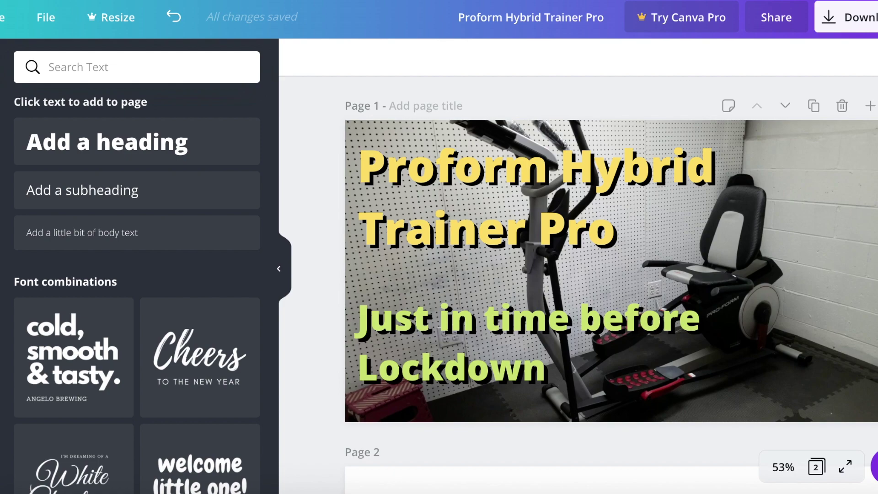
{"action": "scroll", "coordinate": [611, 285], "scroll_direction": "down", "scroll_amount": 1}
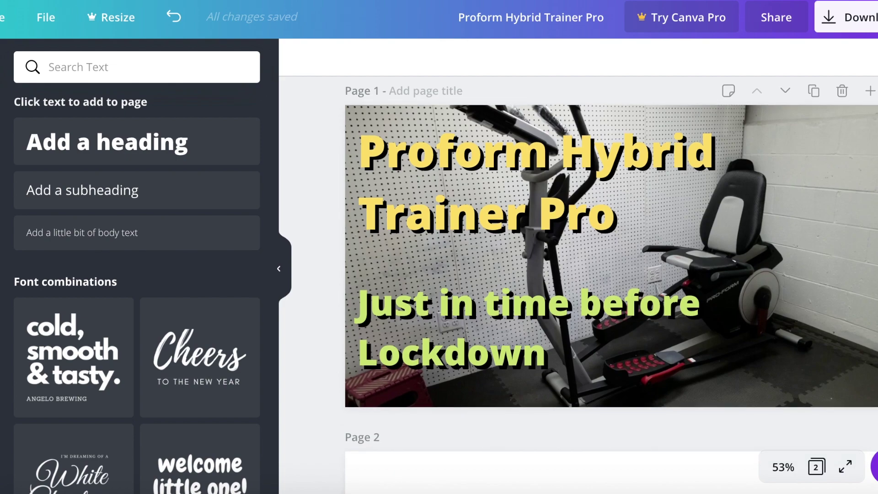
{"action": "scroll", "coordinate": [612, 285], "scroll_direction": "down", "scroll_amount": 1}
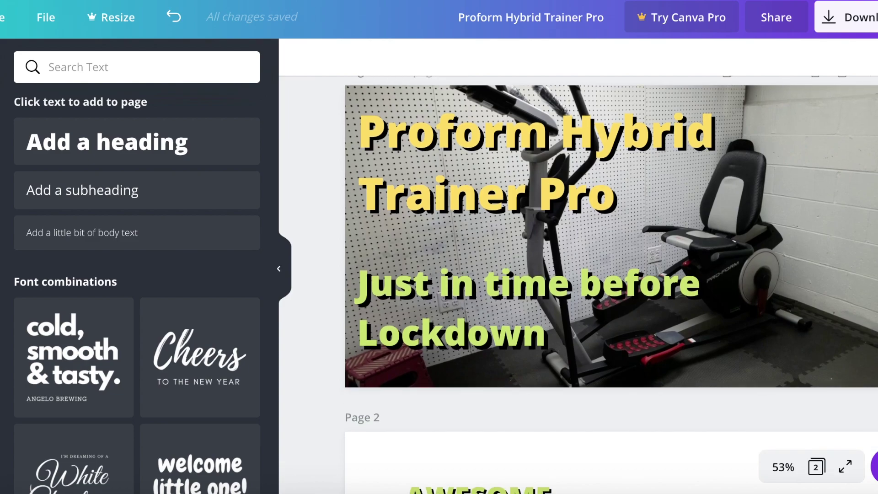
{"action": "scroll", "coordinate": [611, 284], "scroll_direction": "down", "scroll_amount": 10}
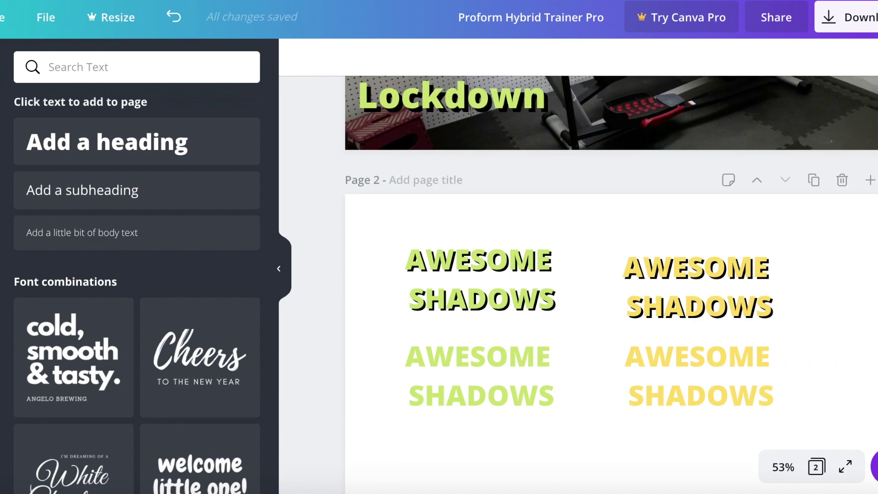
{"action": "scroll", "coordinate": [611, 285], "scroll_direction": "down", "scroll_amount": 1}
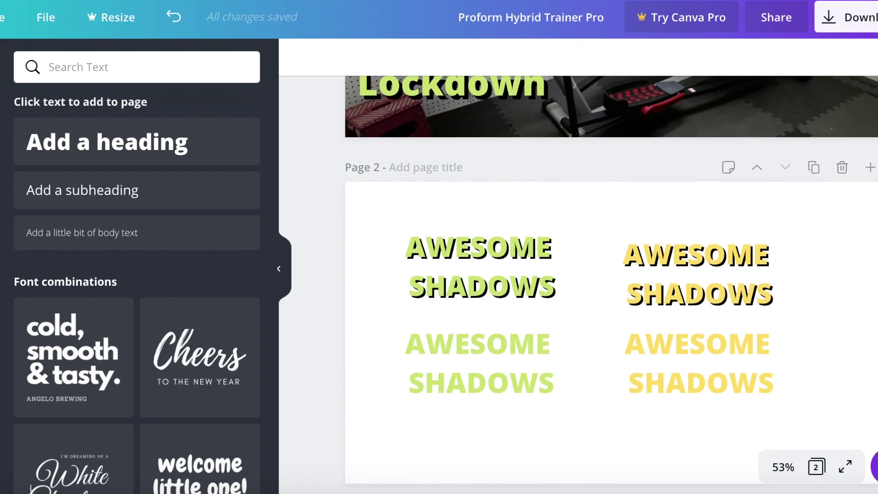